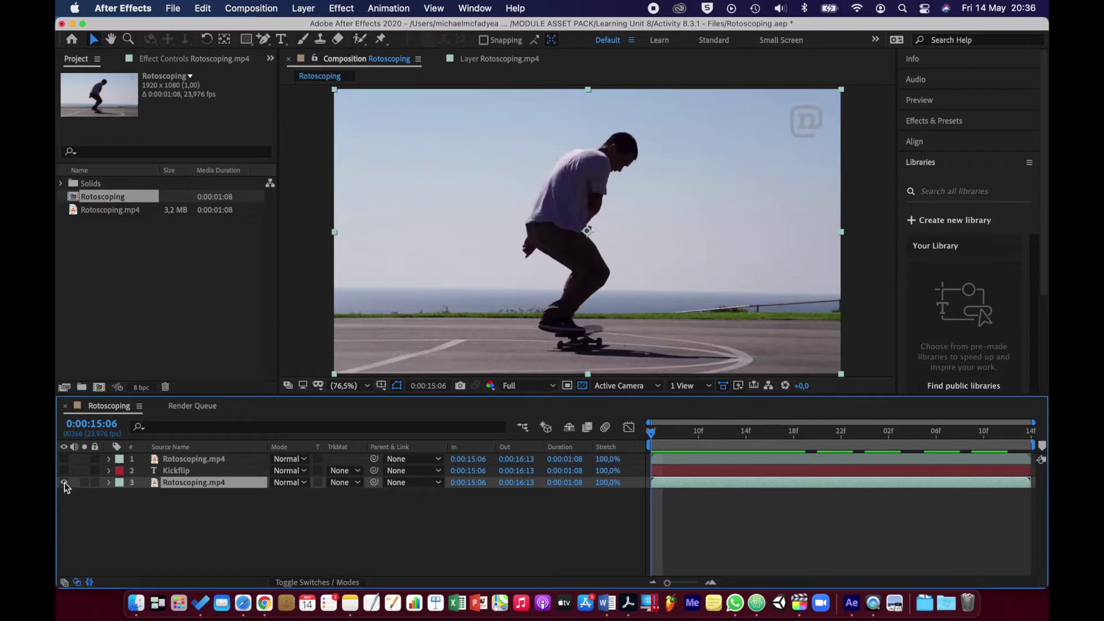
Step: Show the Kickflip text layer and the top Rotoscoping.mp4 layer, and lower the top layer's opacity to 89%
{"action": "left_click", "coordinate": [64, 470]}
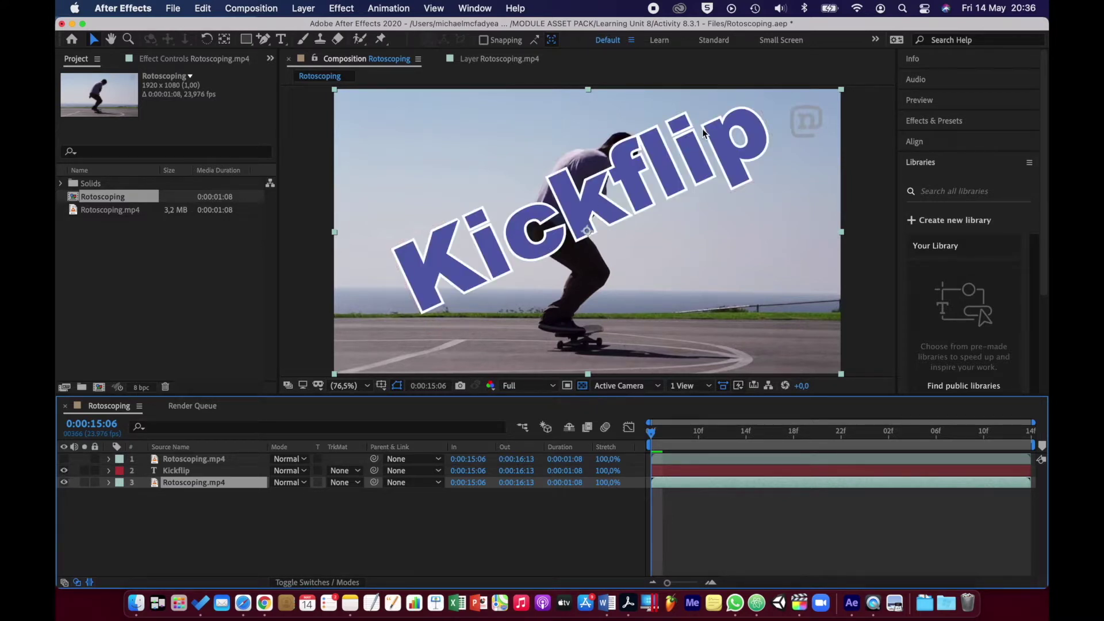
{"action": "left_click", "coordinate": [65, 458]}
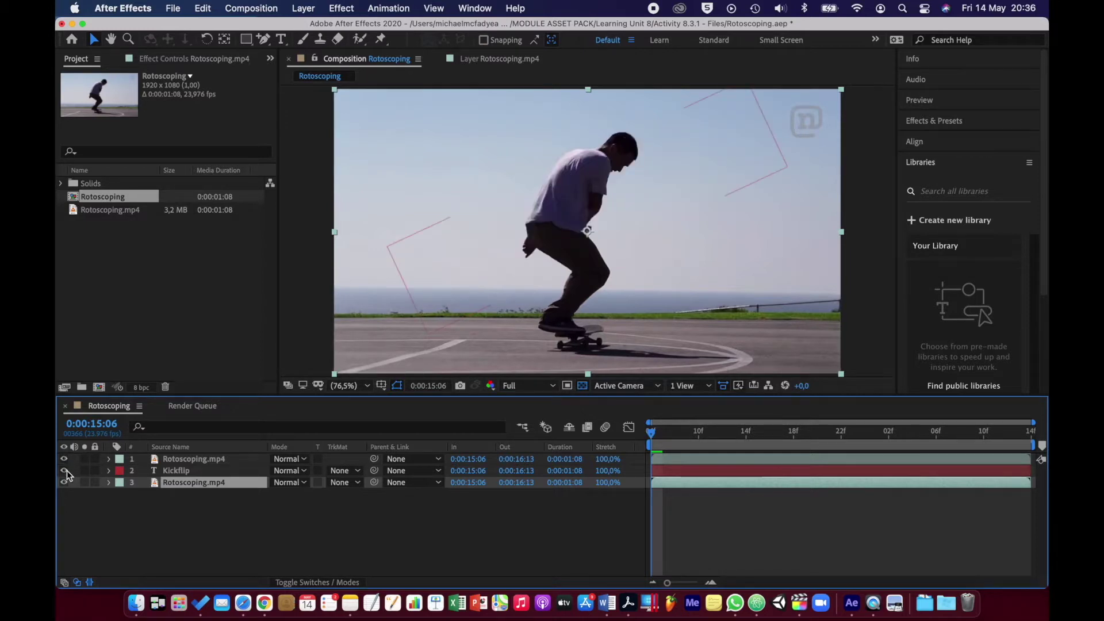
{"action": "left_click", "coordinate": [181, 460]}
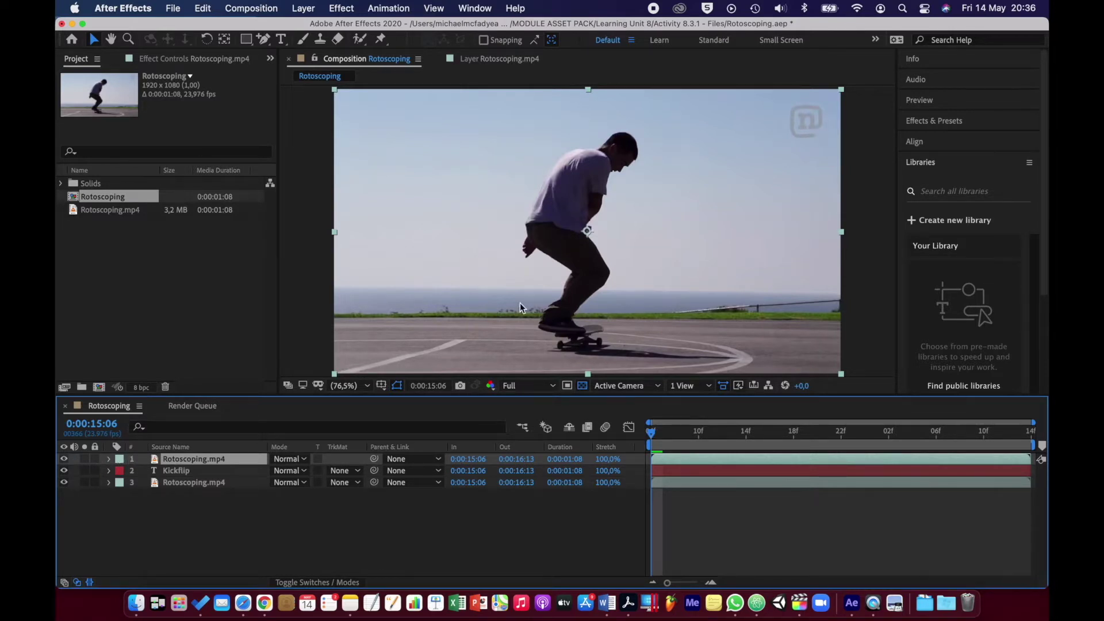
{"action": "key", "text": "t"}
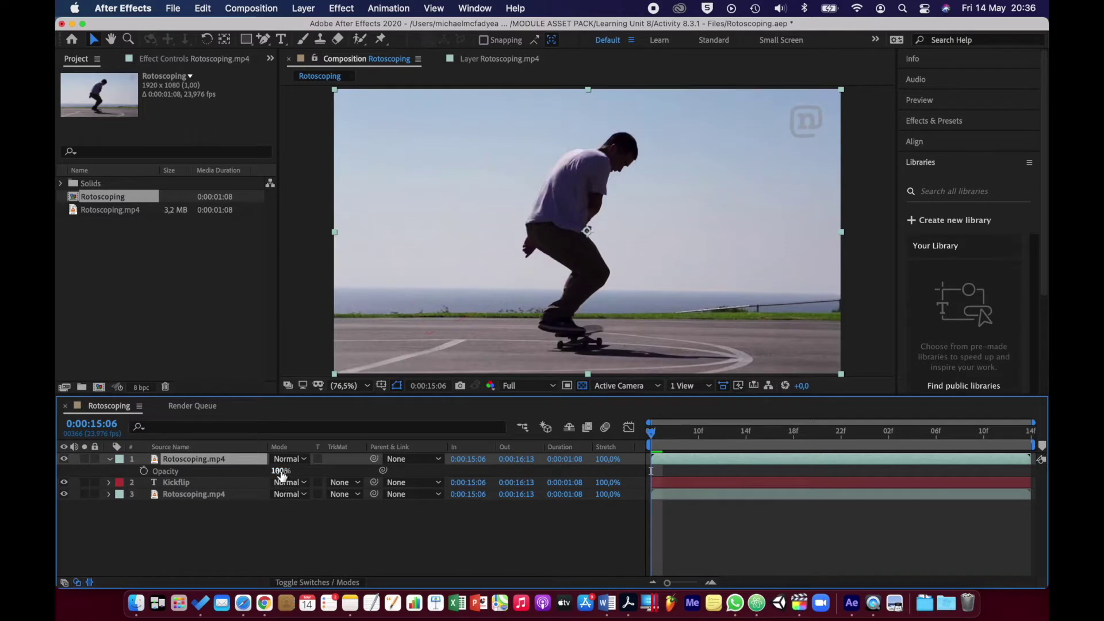
{"action": "mouse_move", "coordinate": [282, 474]}
{"action": "left_mouse_down"}
{"action": "mouse_move", "coordinate": [260, 471]}
{"action": "mouse_move", "coordinate": [275, 475]}
{"action": "left_mouse_up"}
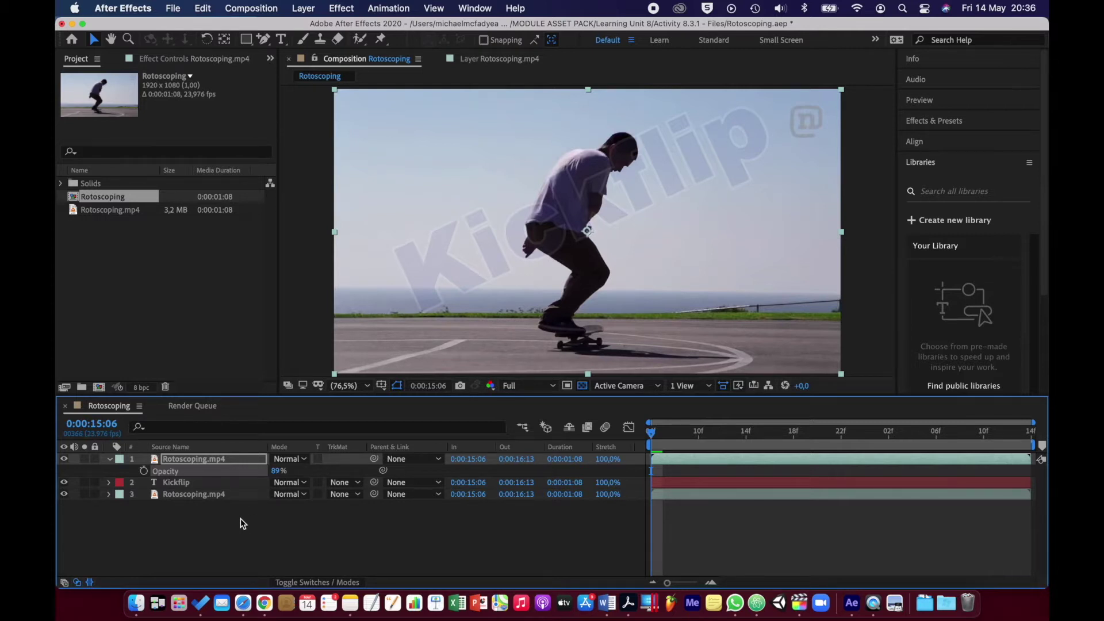
Step: Hide the Kickflip and bottom Rotoscoping.mp4 layers, and set the top Rotoscoping.mp4 layer's opacity to 100%
{"action": "left_click", "coordinate": [64, 482]}
{"action": "left_click", "coordinate": [64, 494]}
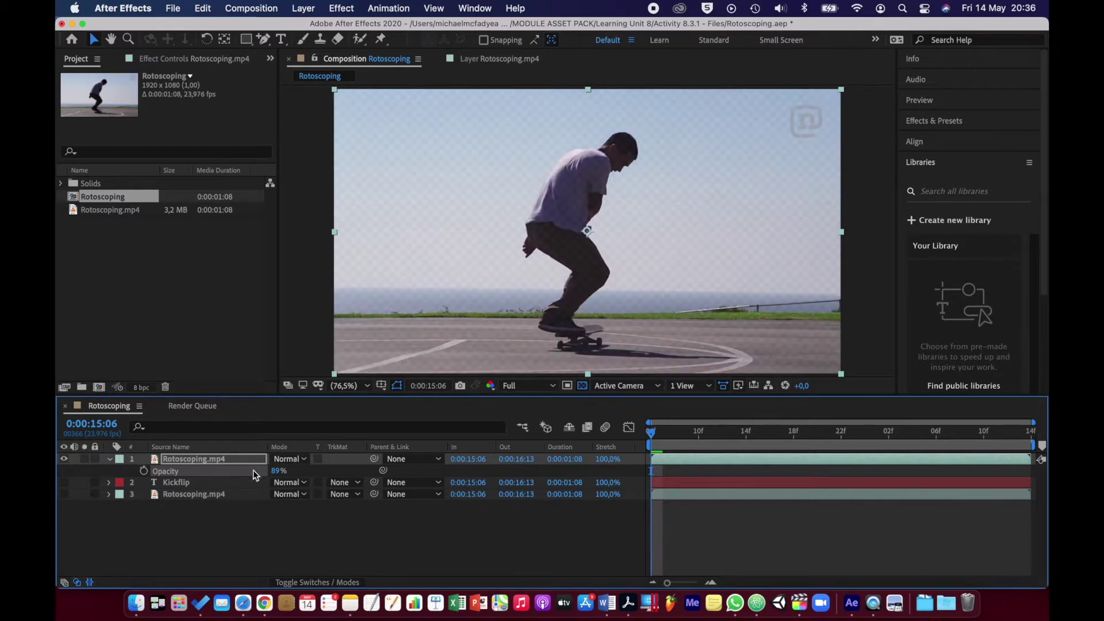
{"action": "left_click_drag", "start_coordinate": [277, 470], "coordinate": [364, 477]}
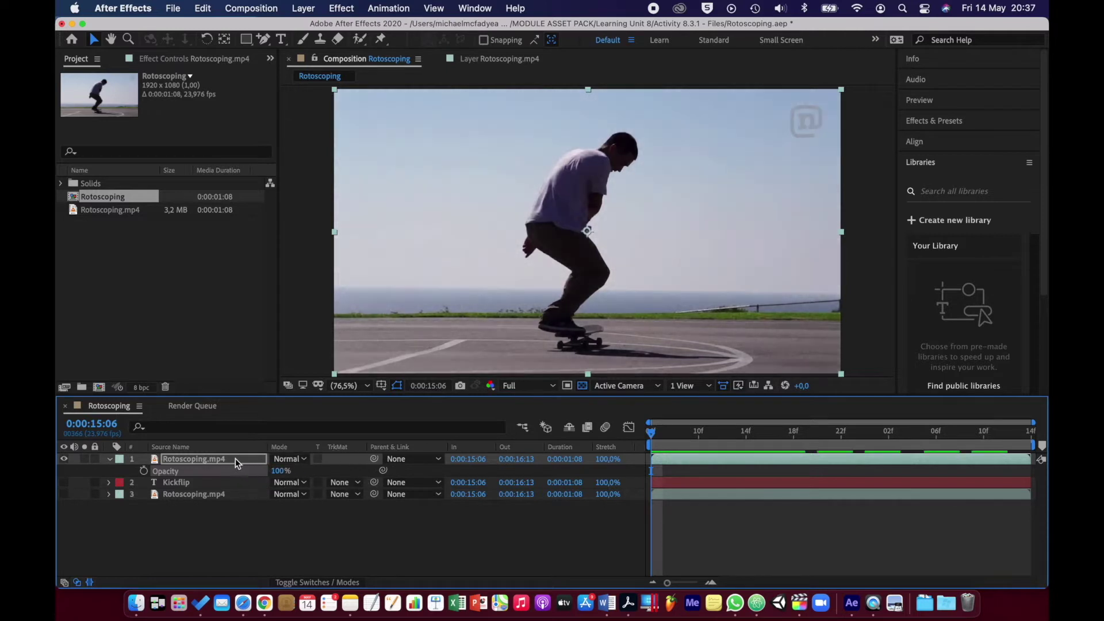
{"action": "left_click", "coordinate": [172, 461]}
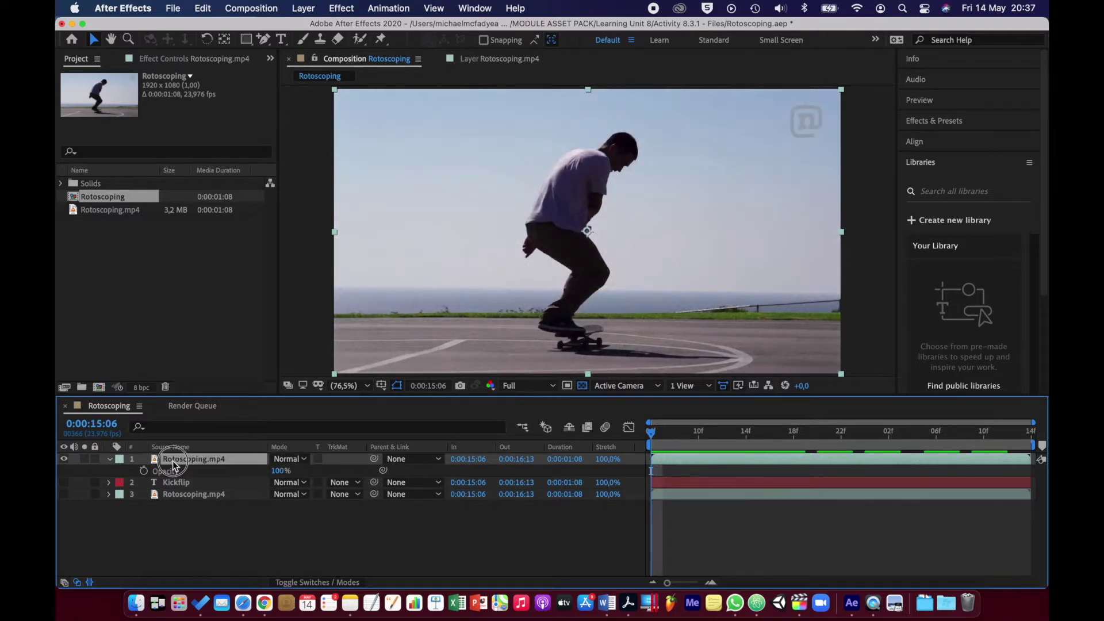
{"action": "left_click", "coordinate": [110, 460]}
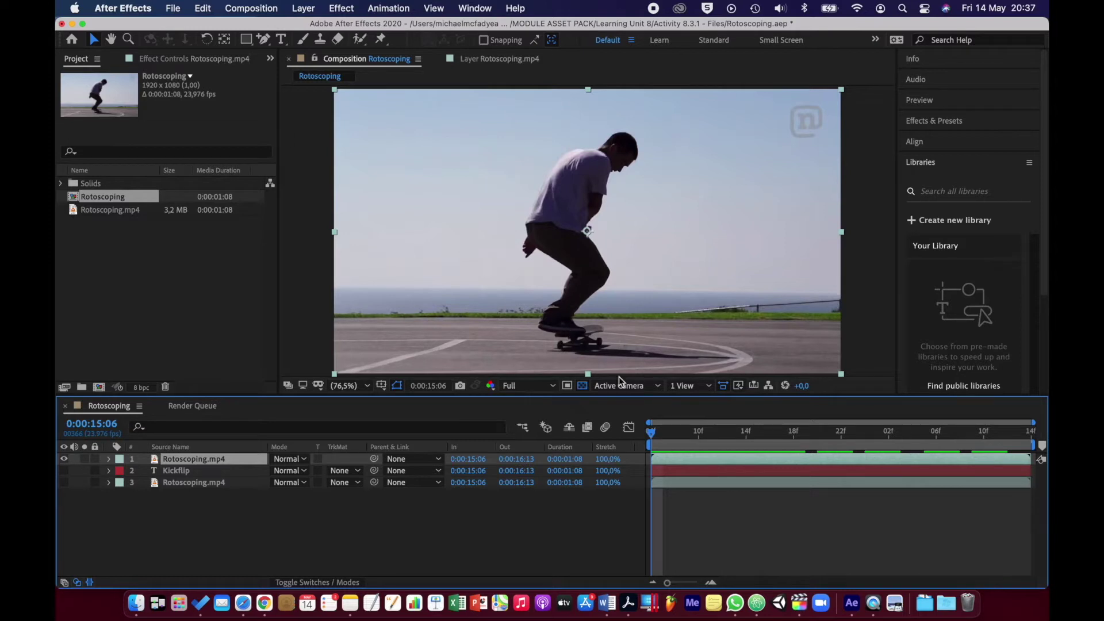
Step: Choose the Roto Brush tool and open the top Rotoscoping.mp4 layer in its Layer viewer at 0:00:15:06
{"action": "mouse_move", "coordinate": [652, 438]}
{"action": "left_mouse_down"}
{"action": "mouse_move", "coordinate": [693, 438]}
{"action": "mouse_move", "coordinate": [651, 436]}
{"action": "left_mouse_up"}
{"action": "left_click_drag", "start_coordinate": [652, 437], "coordinate": [655, 437]}
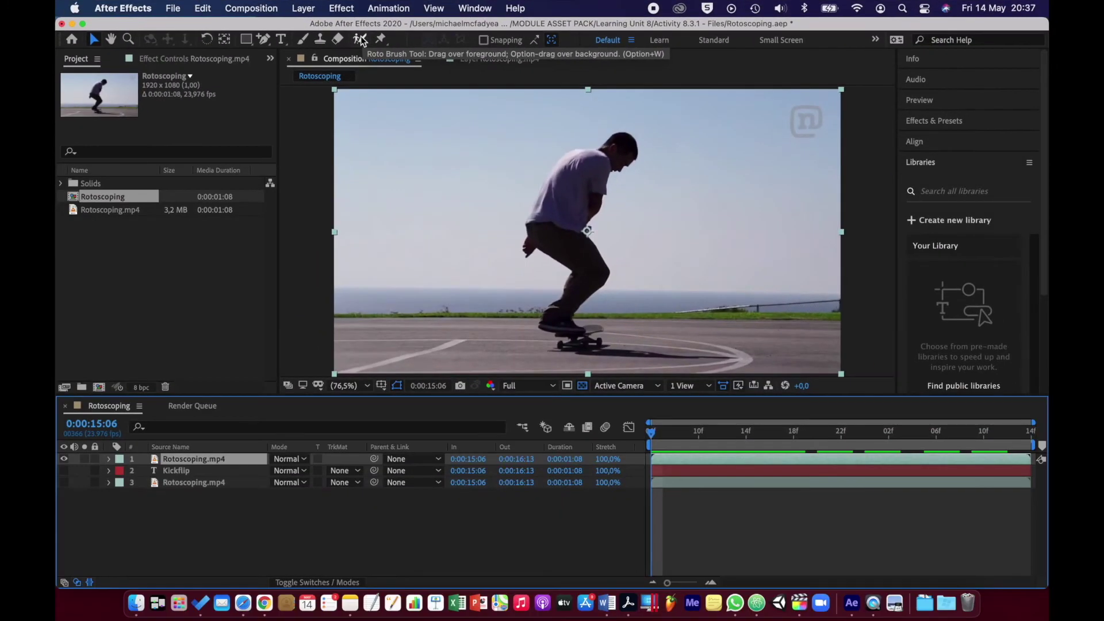
{"action": "left_click", "coordinate": [361, 39]}
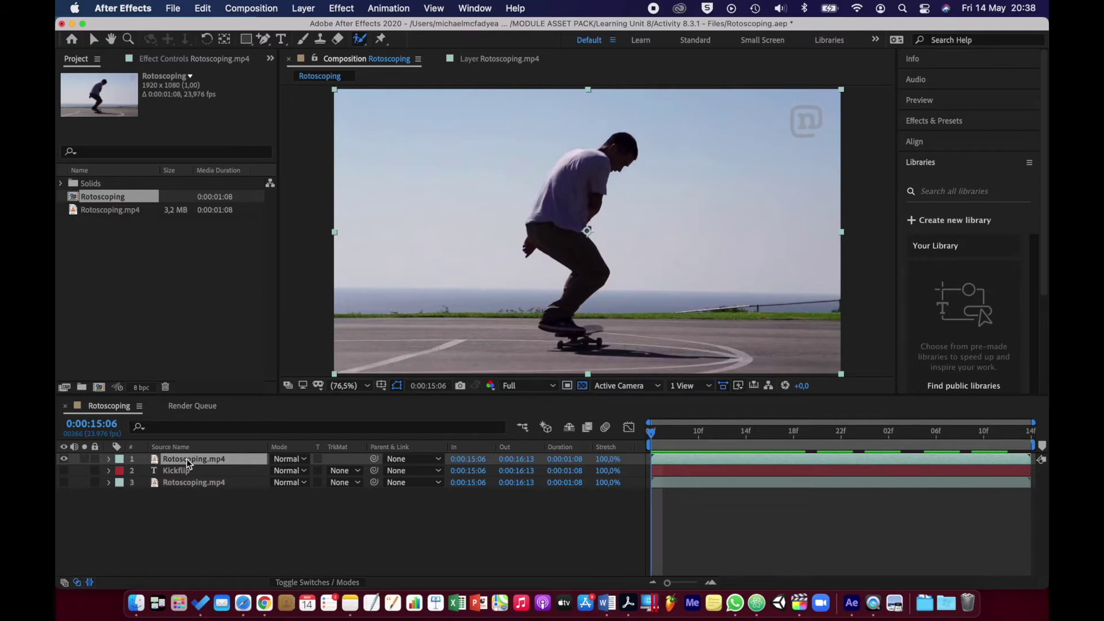
{"action": "double_click", "coordinate": [156, 463]}
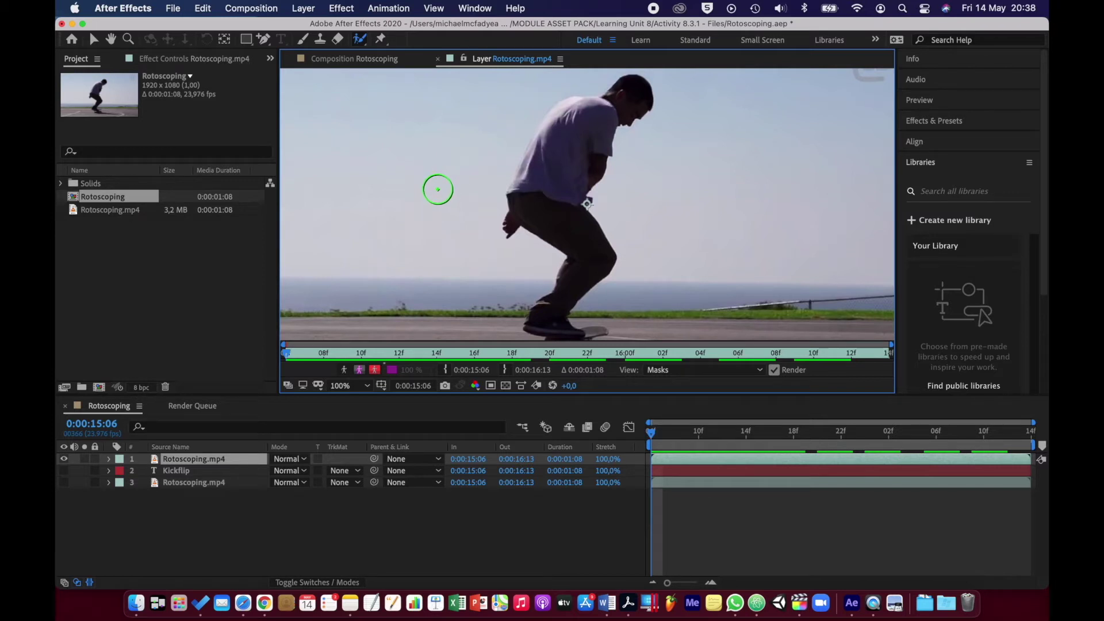
Step: With a smaller brush and the alpha boundary overlay, paint the skateboarder's head and back as Roto Brush foreground
{"action": "mouse_move", "coordinate": [437, 189]}
{"action": "left_mouse_down"}
{"action": "mouse_move", "coordinate": [422, 189]}
{"action": "mouse_move", "coordinate": [483, 189]}
{"action": "mouse_move", "coordinate": [432, 189]}
{"action": "left_mouse_up"}
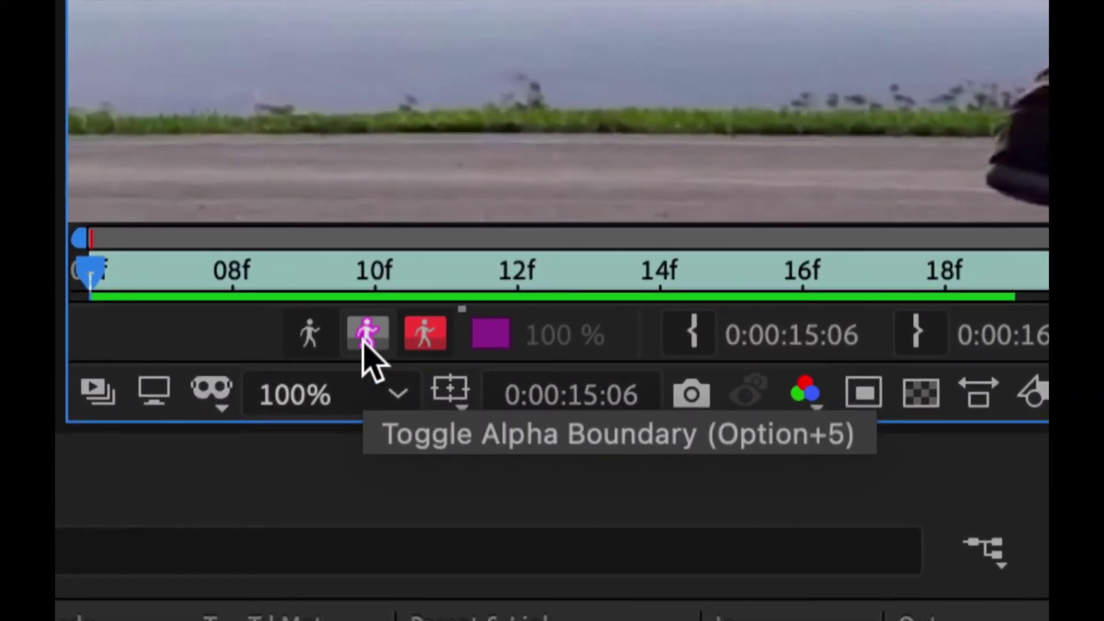
{"action": "left_click", "coordinate": [364, 344]}
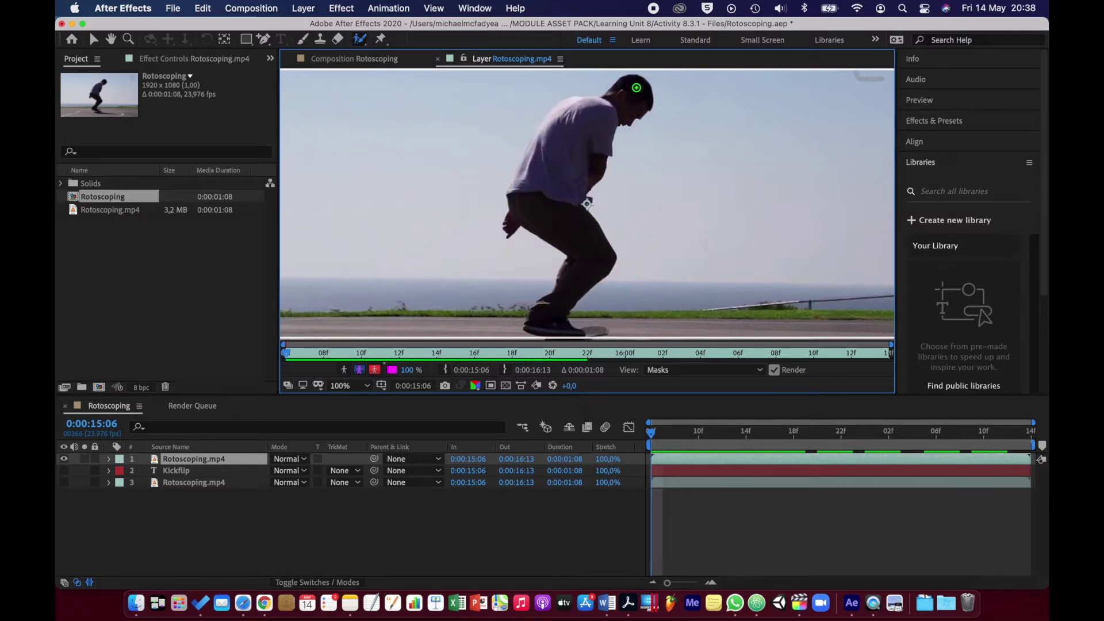
{"action": "left_click", "coordinate": [634, 89]}
{"action": "left_click_drag", "start_coordinate": [579, 129], "coordinate": [543, 187]}
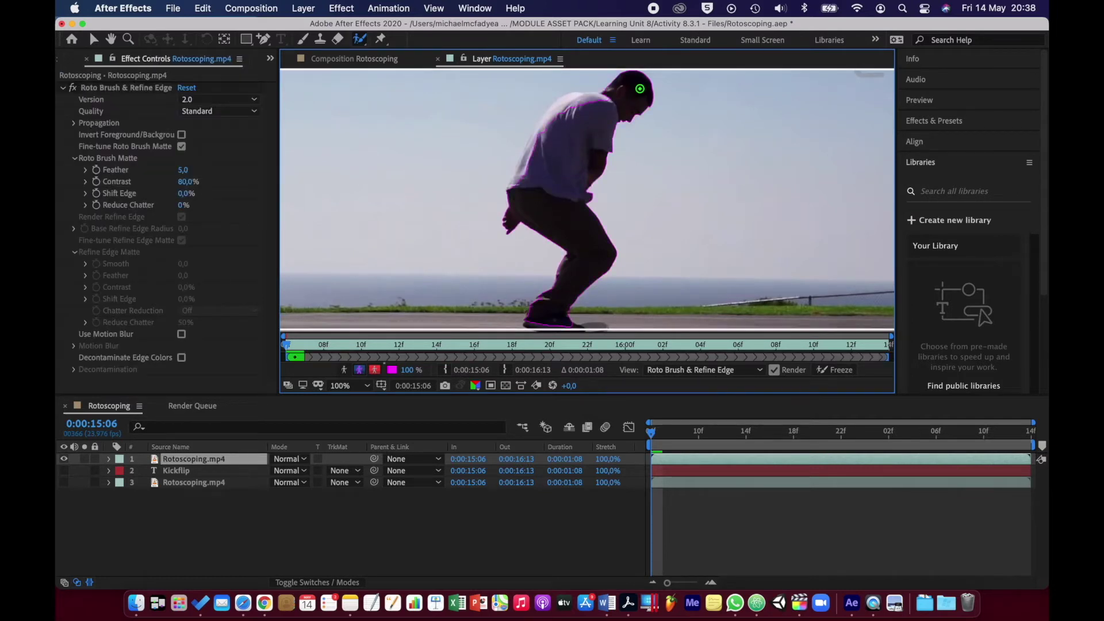
{"action": "mouse_move", "coordinate": [590, 106]}
{"action": "left_mouse_down"}
{"action": "mouse_move", "coordinate": [559, 118]}
{"action": "mouse_move", "coordinate": [532, 154]}
{"action": "left_mouse_up"}
{"action": "mouse_move", "coordinate": [606, 98]}
{"action": "left_mouse_down"}
{"action": "mouse_move", "coordinate": [578, 99]}
{"action": "mouse_move", "coordinate": [546, 122]}
{"action": "mouse_move", "coordinate": [516, 197]}
{"action": "left_mouse_up"}
Step: Add the skateboard under the shoes to the Roto Brush foreground at frame 0:00:15:06
{"action": "left_click", "coordinate": [368, 385]}
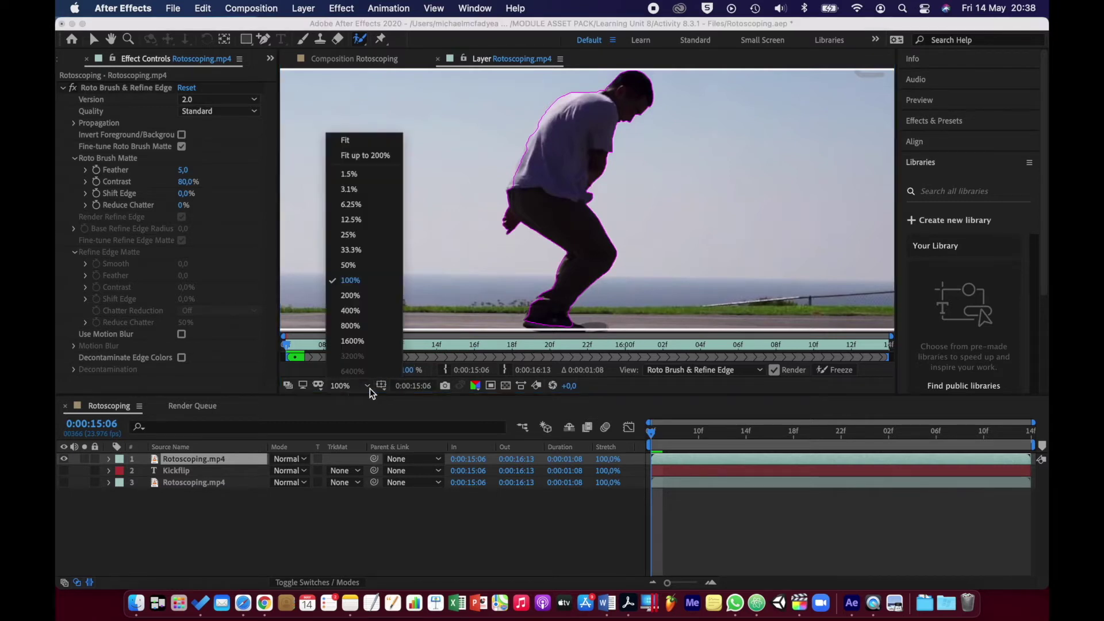
{"action": "left_click", "coordinate": [363, 139]}
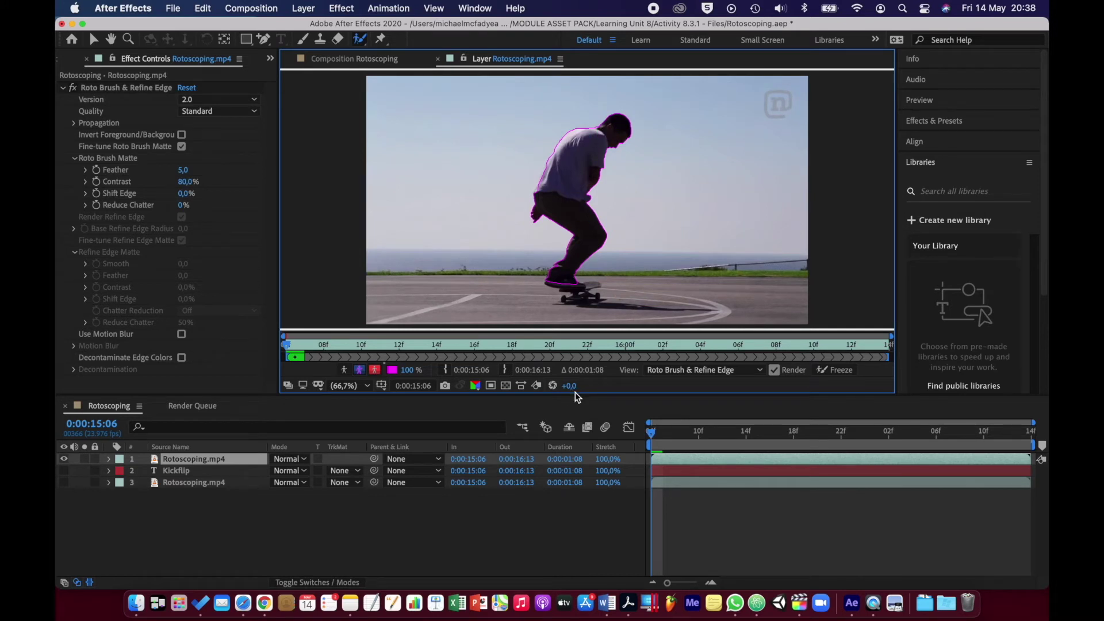
{"action": "left_click_drag", "start_coordinate": [575, 395], "coordinate": [577, 488]}
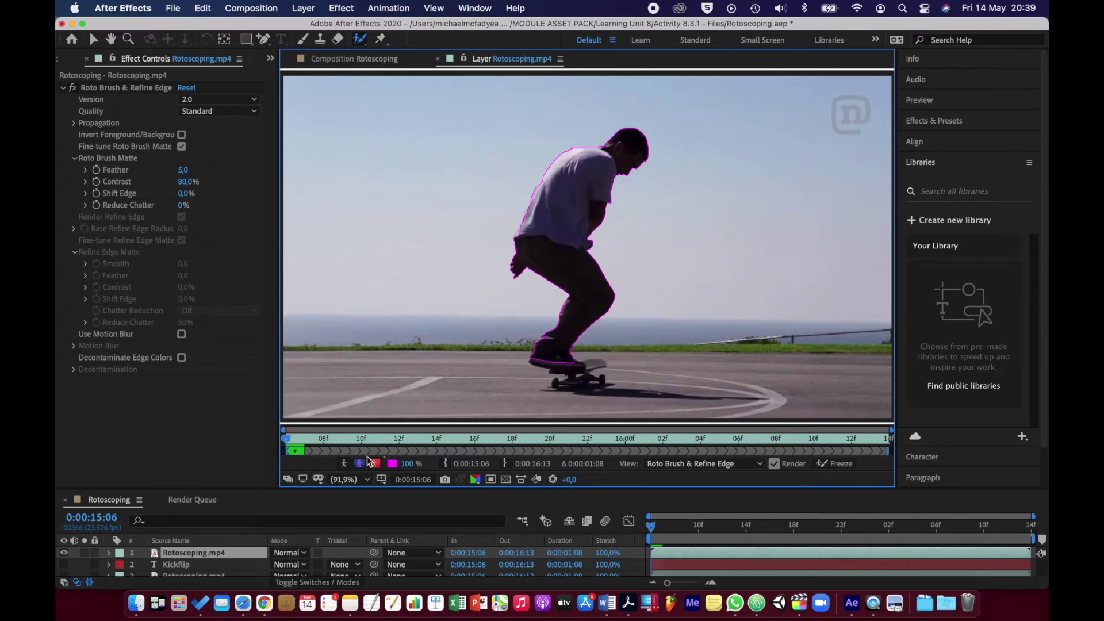
{"action": "left_click", "coordinate": [366, 479]}
{"action": "left_click", "coordinate": [383, 241]}
{"action": "left_click", "coordinate": [549, 361]}
{"action": "left_click_drag", "start_coordinate": [549, 362], "coordinate": [587, 368]}
Step: Advance frame by frame to 0:00:15:08 and correct the Roto Brush selection around the skateboarder's outstretched forearm and hand
{"action": "left_click", "coordinate": [922, 101]}
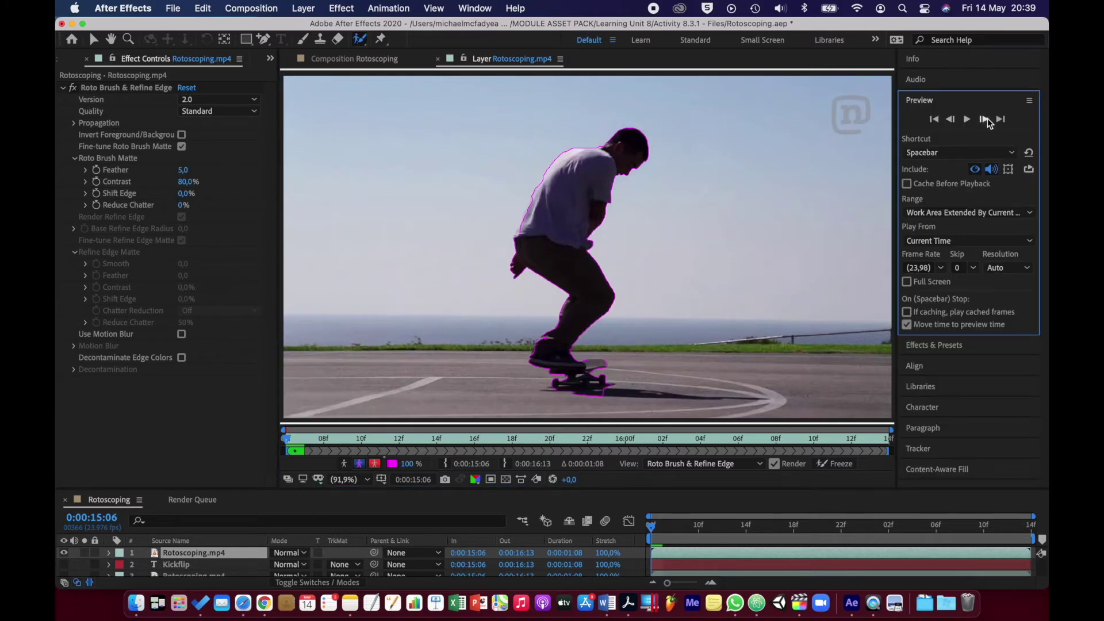
{"action": "left_click", "coordinate": [984, 119]}
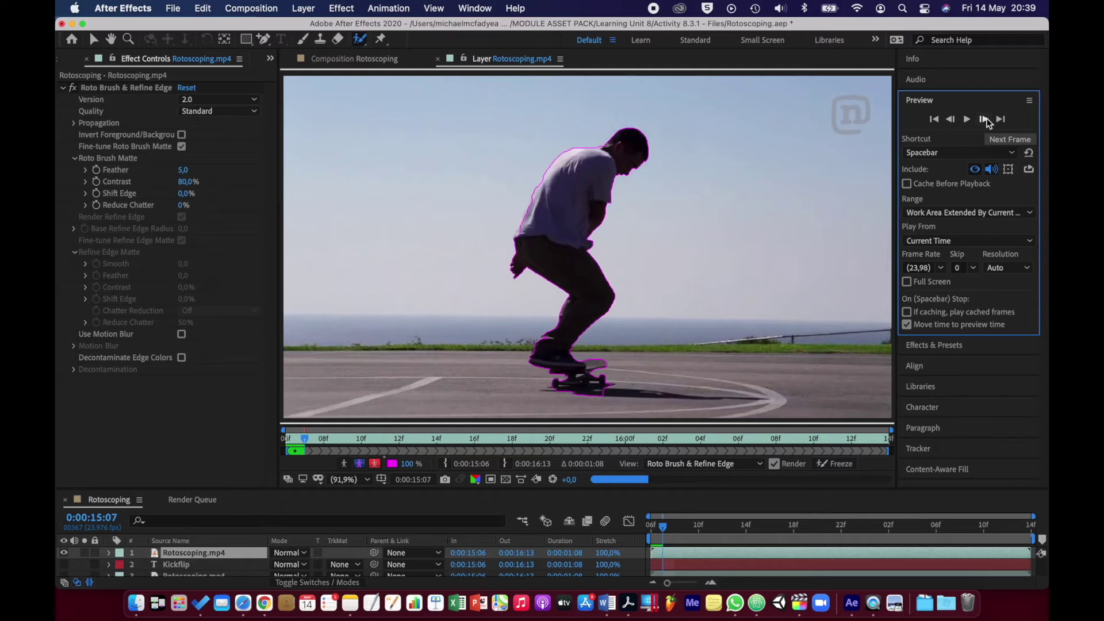
{"action": "left_click", "coordinate": [984, 119]}
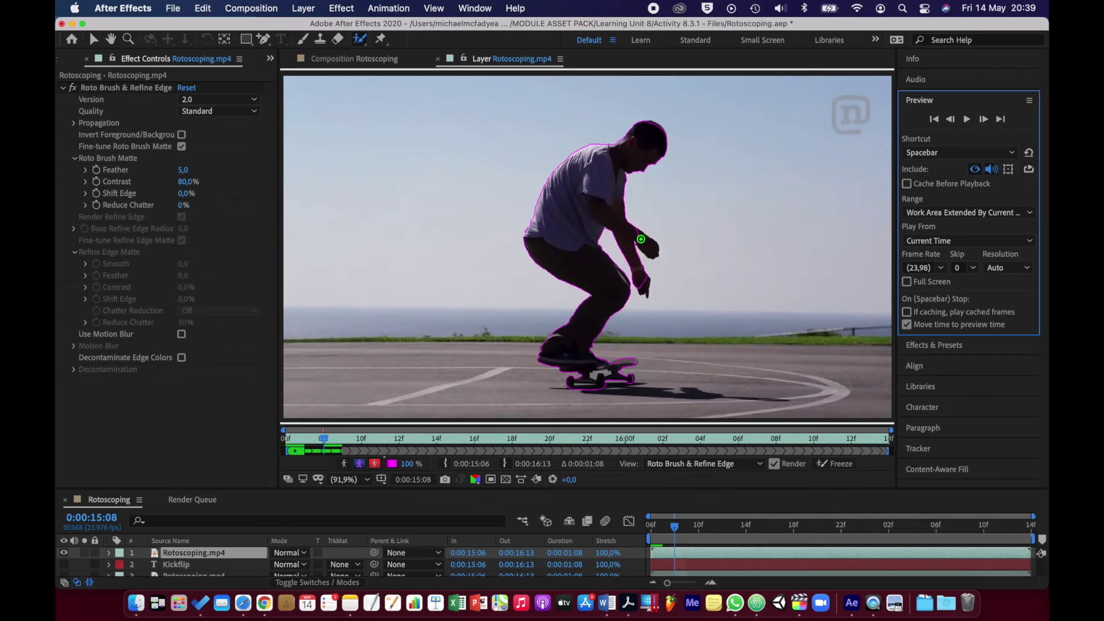
{"action": "left_click_drag", "start_coordinate": [640, 238], "coordinate": [650, 248]}
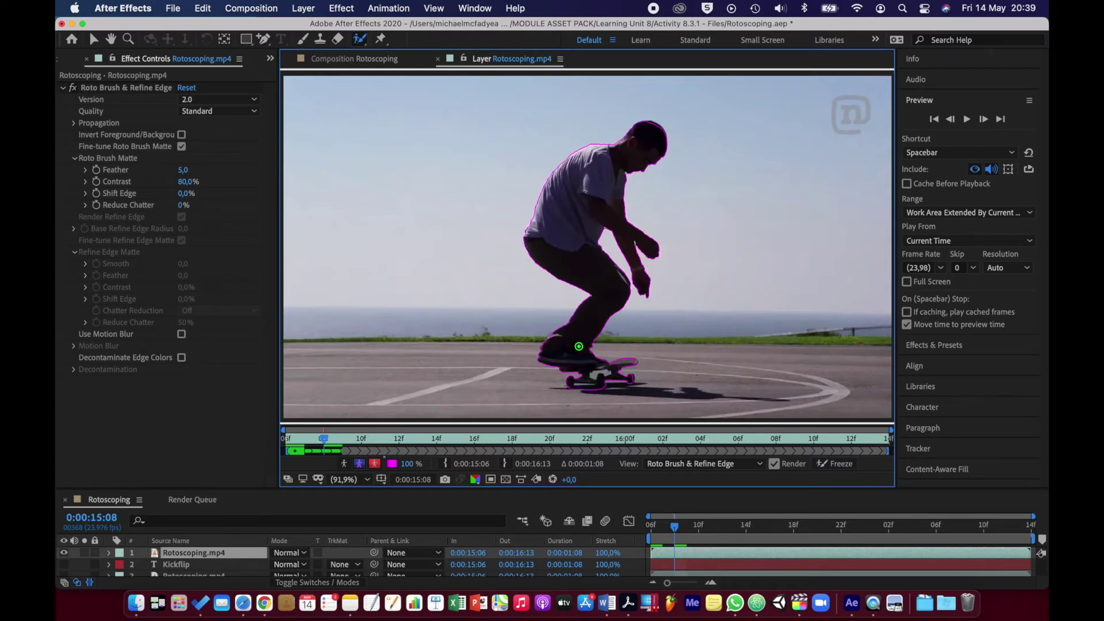
{"action": "left_click_drag", "start_coordinate": [621, 169], "coordinate": [678, 172]}
{"action": "mouse_move", "coordinate": [682, 163]}
{"action": "left_mouse_down"}
{"action": "mouse_move", "coordinate": [659, 177]}
{"action": "mouse_move", "coordinate": [677, 167]}
{"action": "mouse_move", "coordinate": [655, 171]}
{"action": "mouse_move", "coordinate": [669, 162]}
{"action": "left_mouse_up"}
{"action": "key", "text": "t"}
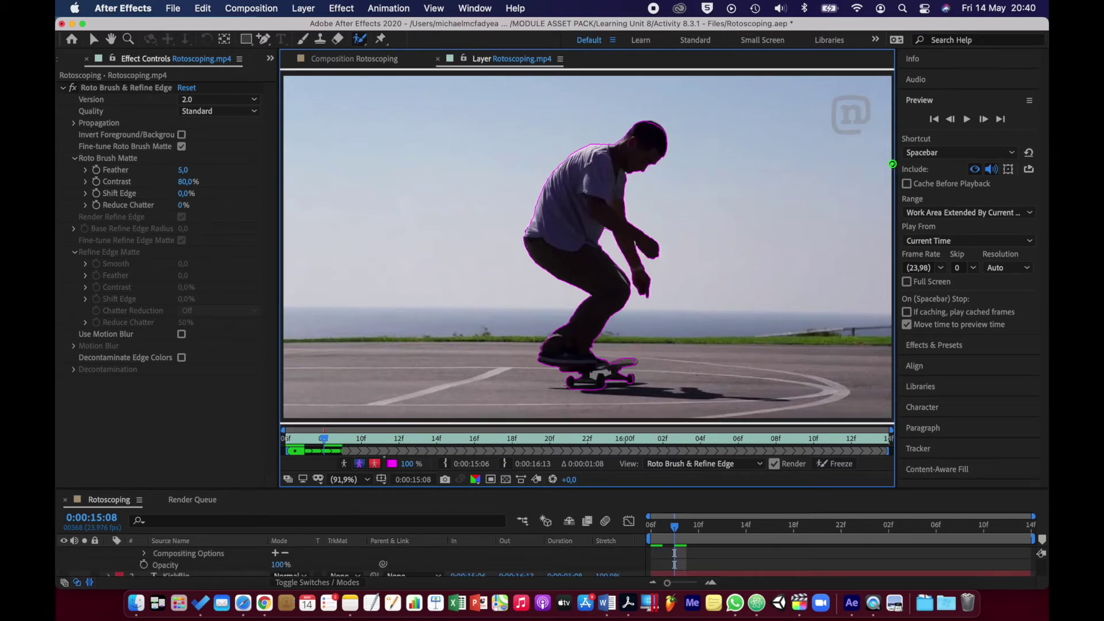
Step: At frame 0:00:15:09, add the upper body and skateboard to the foreground and subtract the background around the front foot
{"action": "left_click", "coordinate": [984, 119]}
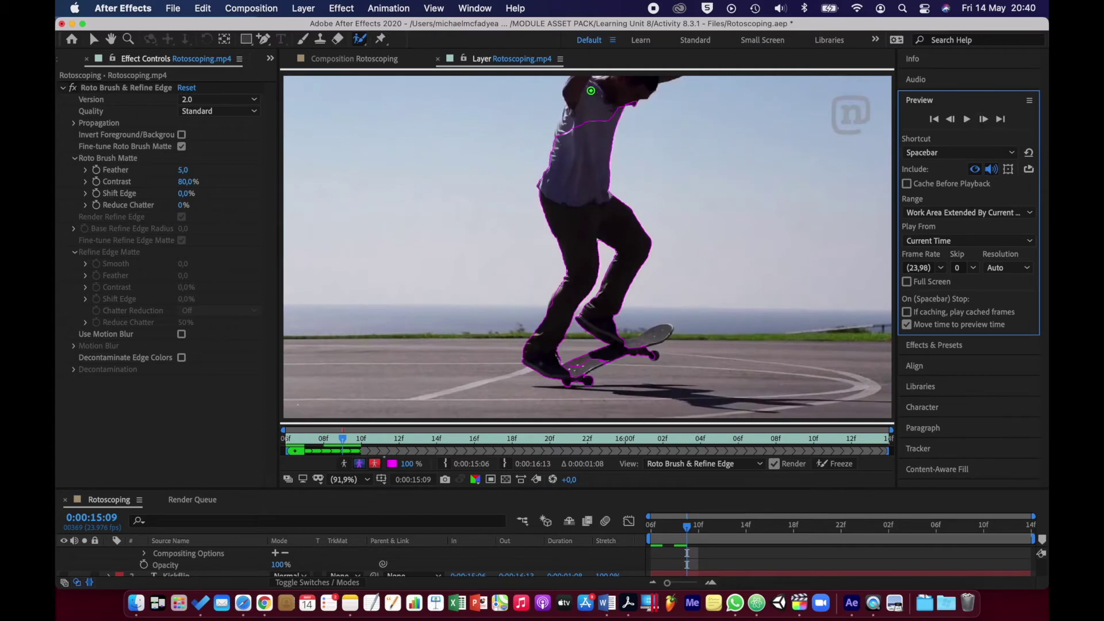
{"action": "mouse_move", "coordinate": [580, 86]}
{"action": "left_mouse_down"}
{"action": "mouse_move", "coordinate": [637, 82]}
{"action": "mouse_move", "coordinate": [600, 97]}
{"action": "mouse_move", "coordinate": [587, 137]}
{"action": "mouse_move", "coordinate": [572, 125]}
{"action": "mouse_move", "coordinate": [568, 136]}
{"action": "mouse_move", "coordinate": [572, 128]}
{"action": "left_mouse_up"}
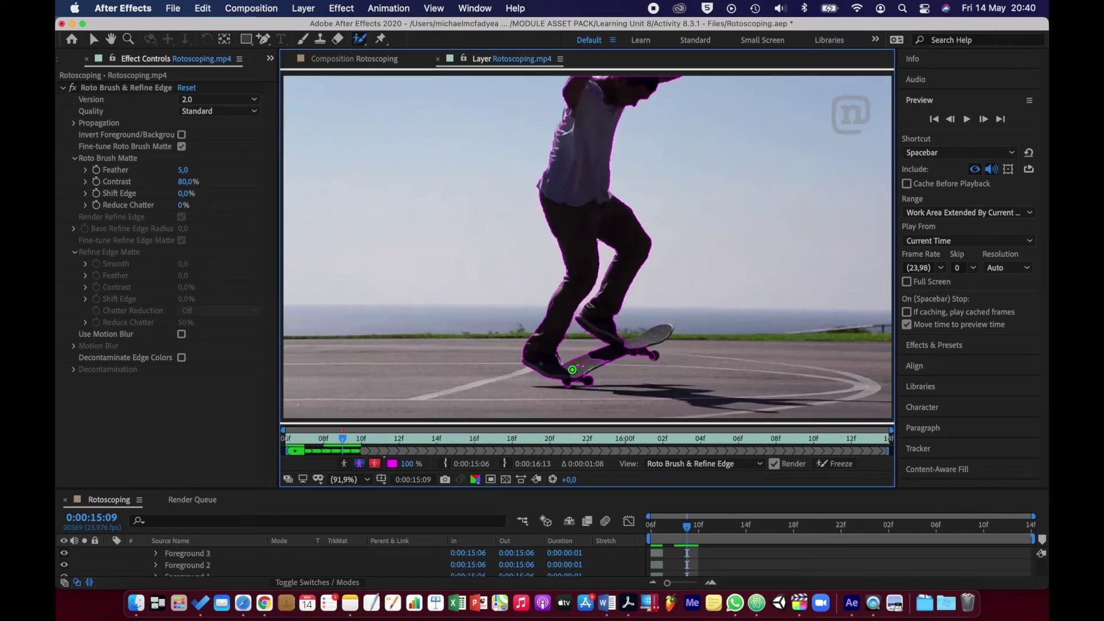
{"action": "left_click_drag", "start_coordinate": [572, 369], "coordinate": [659, 334]}
{"action": "mouse_move", "coordinate": [577, 340]}
{"action": "left_mouse_down"}
{"action": "mouse_move", "coordinate": [566, 361]}
{"action": "mouse_move", "coordinate": [604, 336]}
{"action": "left_mouse_up"}
{"action": "left_click", "coordinate": [628, 332], "text": "alt"}
Step: Add the missing parts of both legs at frame 0:00:15:10 and the front shoe at 0:00:15:11 to the foreground
{"action": "left_click", "coordinate": [984, 119]}
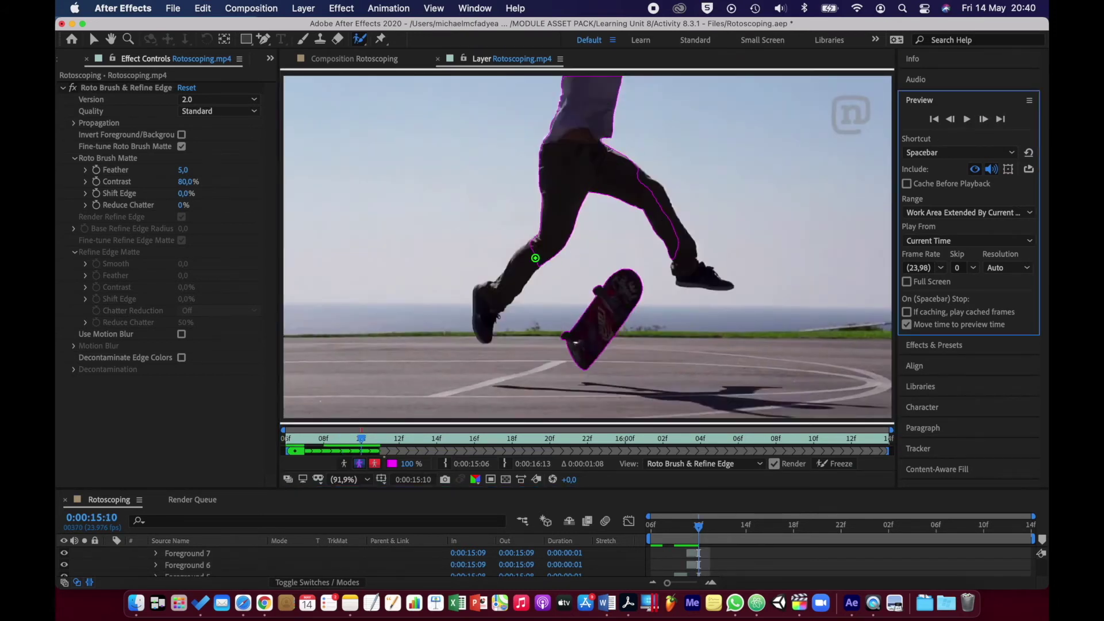
{"action": "left_click_drag", "start_coordinate": [535, 258], "coordinate": [487, 315]}
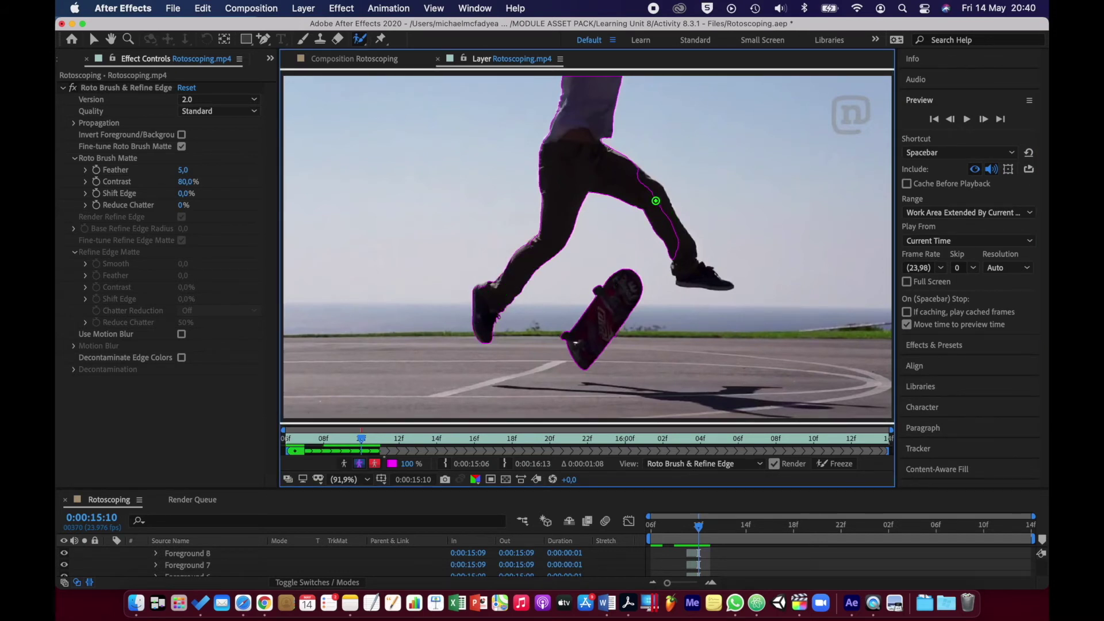
{"action": "left_click_drag", "start_coordinate": [646, 188], "coordinate": [687, 268]}
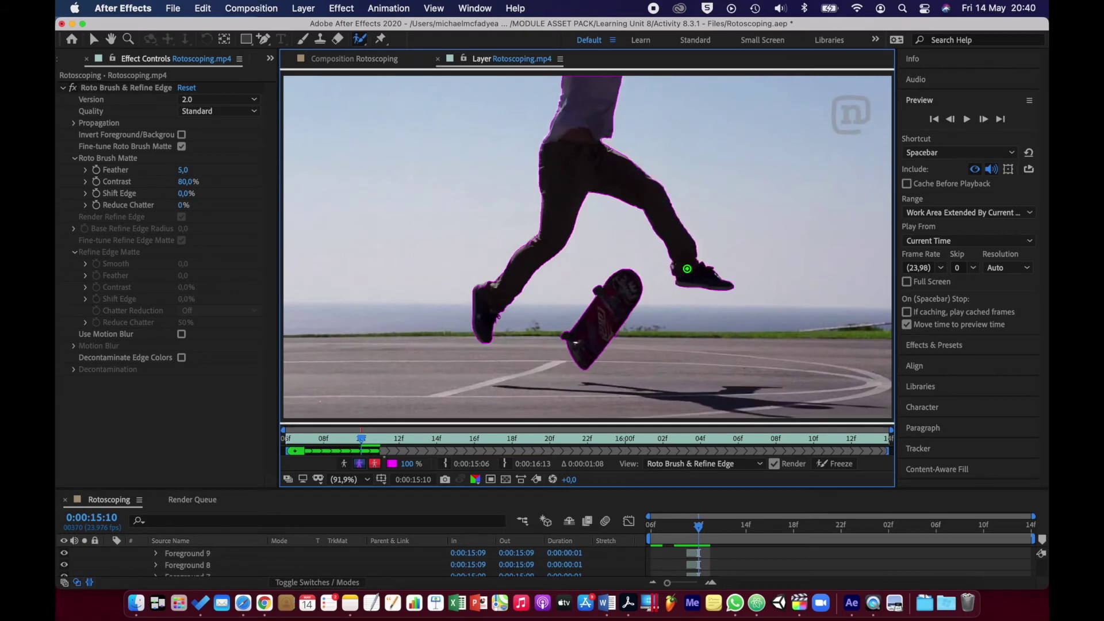
{"action": "left_click", "coordinate": [984, 119]}
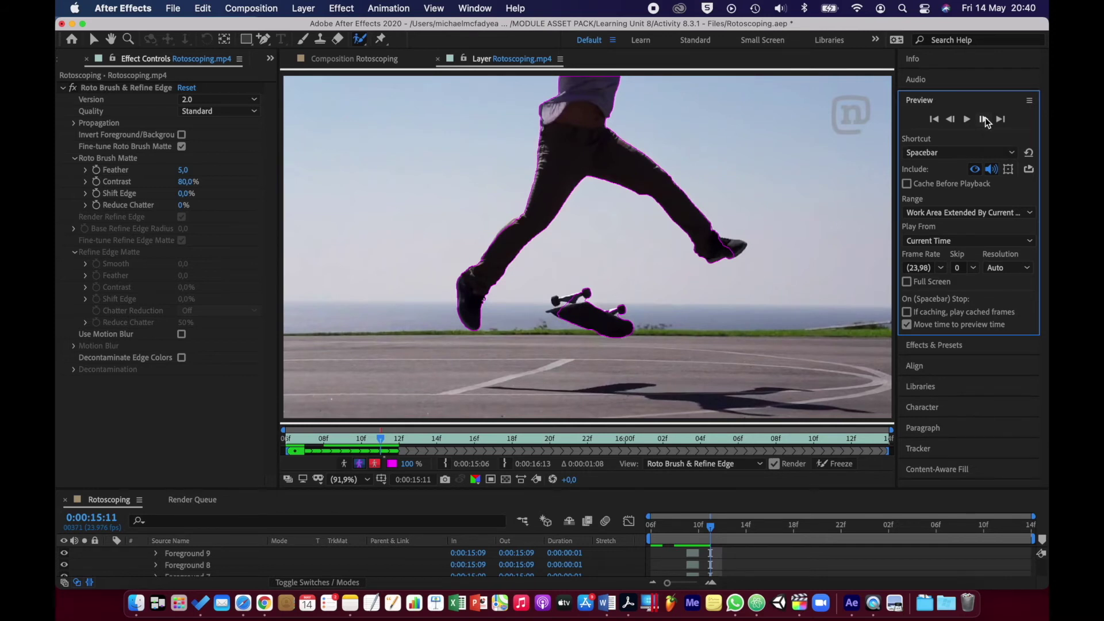
{"action": "left_click_drag", "start_coordinate": [728, 245], "coordinate": [716, 244]}
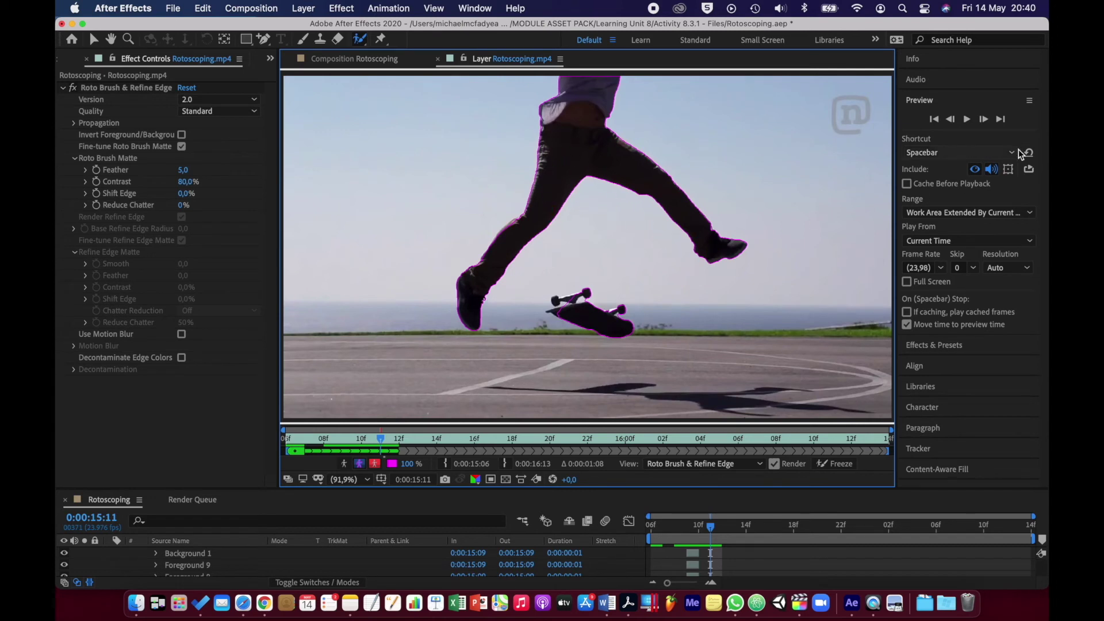
Step: Propagate the Roto Brush selection of the skateboarder and board frame by frame to 0:00:16:00
{"action": "left_click", "coordinate": [984, 119]}
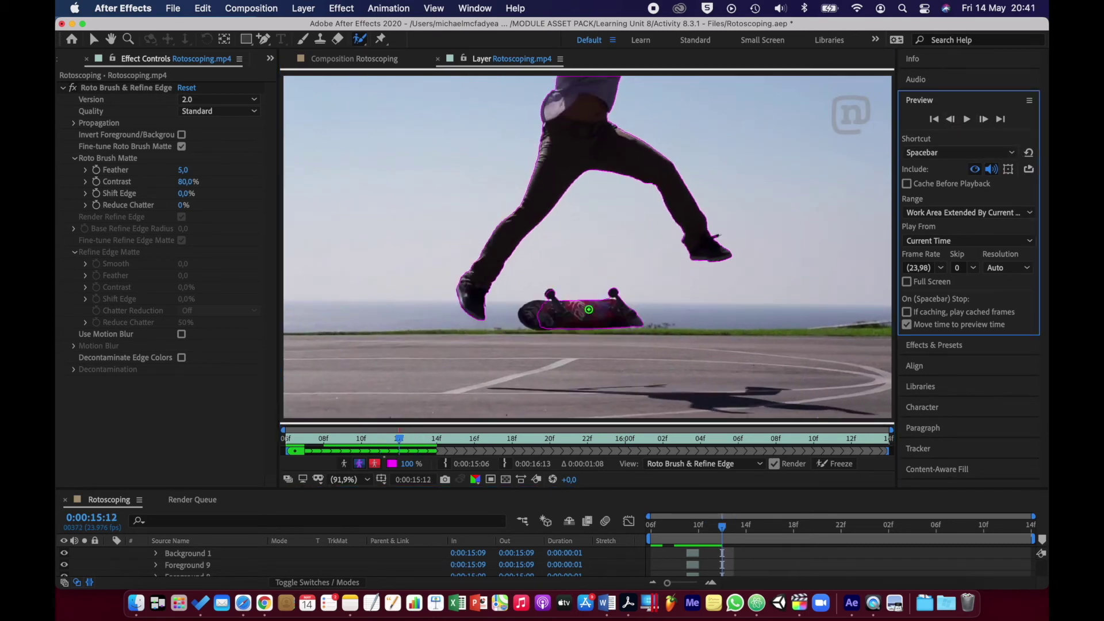
{"action": "left_click", "coordinate": [984, 119]}
{"action": "left_click", "coordinate": [984, 119]}
{"action": "left_click", "coordinate": [984, 119]}
{"action": "left_click", "coordinate": [984, 119]}
{"action": "left_click", "coordinate": [984, 119]}
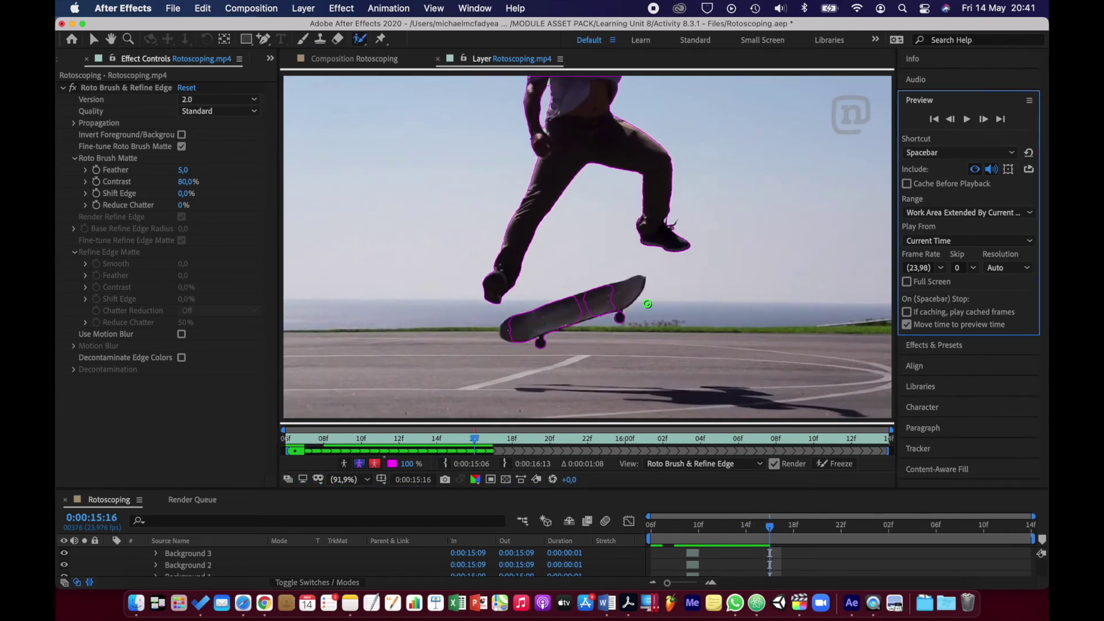
{"action": "left_click", "coordinate": [983, 119]}
{"action": "left_click", "coordinate": [984, 119]}
{"action": "left_click", "coordinate": [983, 119]}
{"action": "left_click", "coordinate": [984, 119]}
{"action": "left_click", "coordinate": [984, 119]}
{"action": "left_click", "coordinate": [984, 119]}
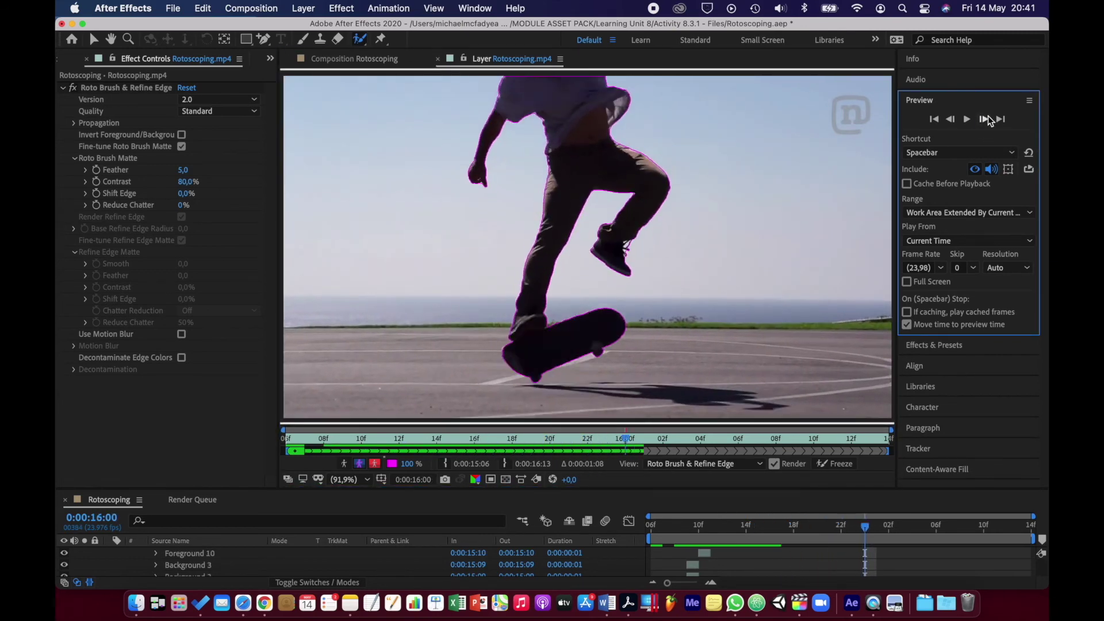
Step: Advance to frame 0:00:16:02 and paint along the skateboard to add it to the foreground
{"action": "left_click", "coordinate": [984, 119]}
{"action": "left_click", "coordinate": [984, 119]}
{"action": "left_click", "coordinate": [984, 119]}
{"action": "left_click_drag", "start_coordinate": [604, 335], "coordinate": [554, 346]}
Step: Propagate the Roto Brush selection of the skateboarder and board frame by frame from 0:00:16:00 to the last frame at 0:00:16:13
{"action": "left_click", "coordinate": [983, 119]}
{"action": "left_click", "coordinate": [950, 119]}
{"action": "left_click", "coordinate": [984, 119]}
{"action": "left_click", "coordinate": [984, 119]}
{"action": "left_click", "coordinate": [984, 119]}
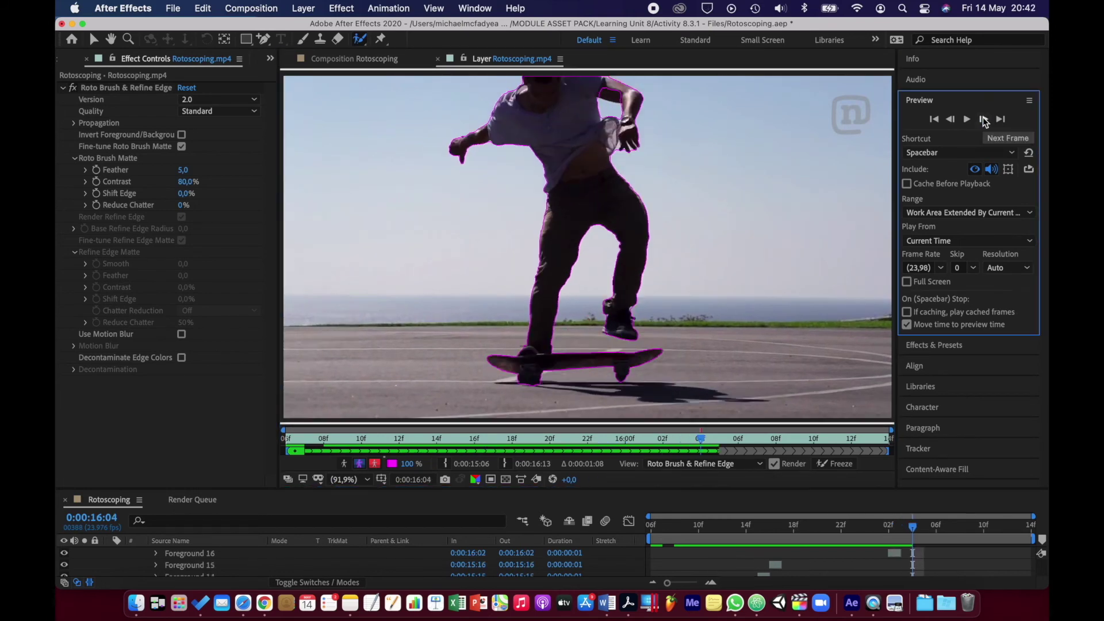
{"action": "left_click", "coordinate": [984, 119]}
{"action": "left_click", "coordinate": [985, 119]}
{"action": "left_click", "coordinate": [986, 119]}
{"action": "left_click", "coordinate": [986, 119]}
{"action": "left_click", "coordinate": [987, 119]}
{"action": "left_click", "coordinate": [987, 119]}
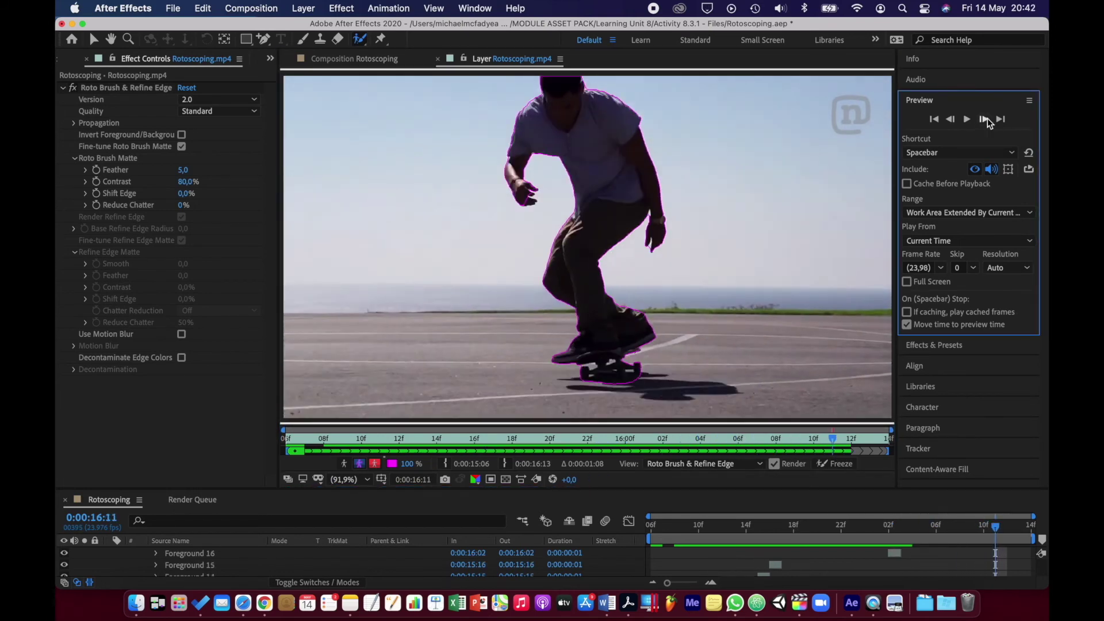
{"action": "left_click", "coordinate": [987, 119]}
{"action": "left_click", "coordinate": [987, 119]}
{"action": "left_click", "coordinate": [983, 119]}
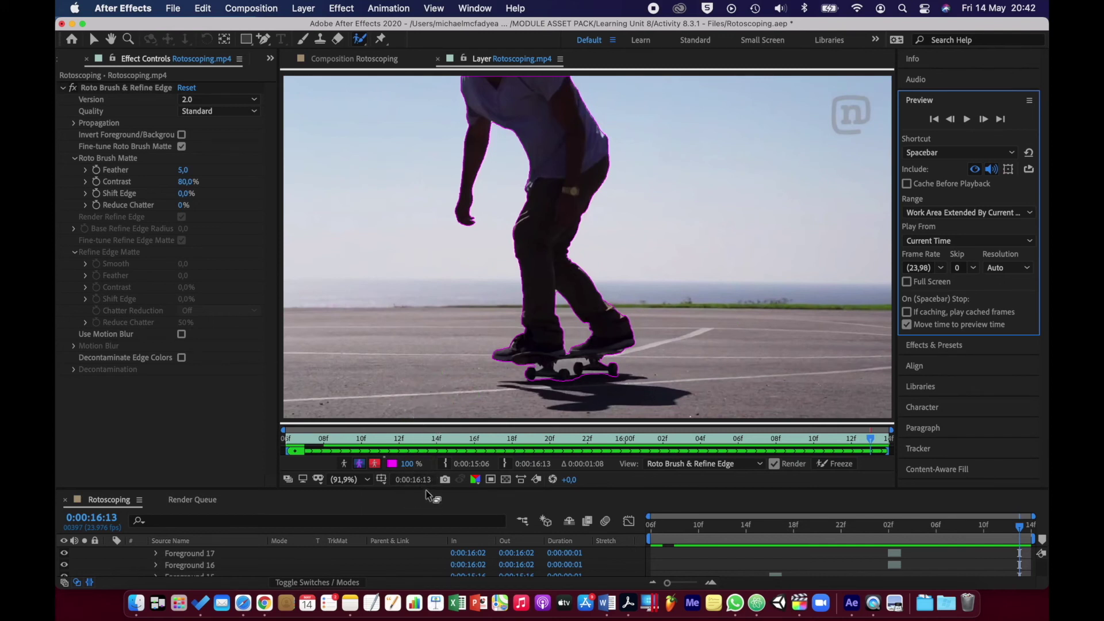
Step: Enlarge the timeline area and collapse the properties of the top Rotoscoping.mp4 layer
{"action": "left_click_drag", "start_coordinate": [426, 488], "coordinate": [443, 383]}
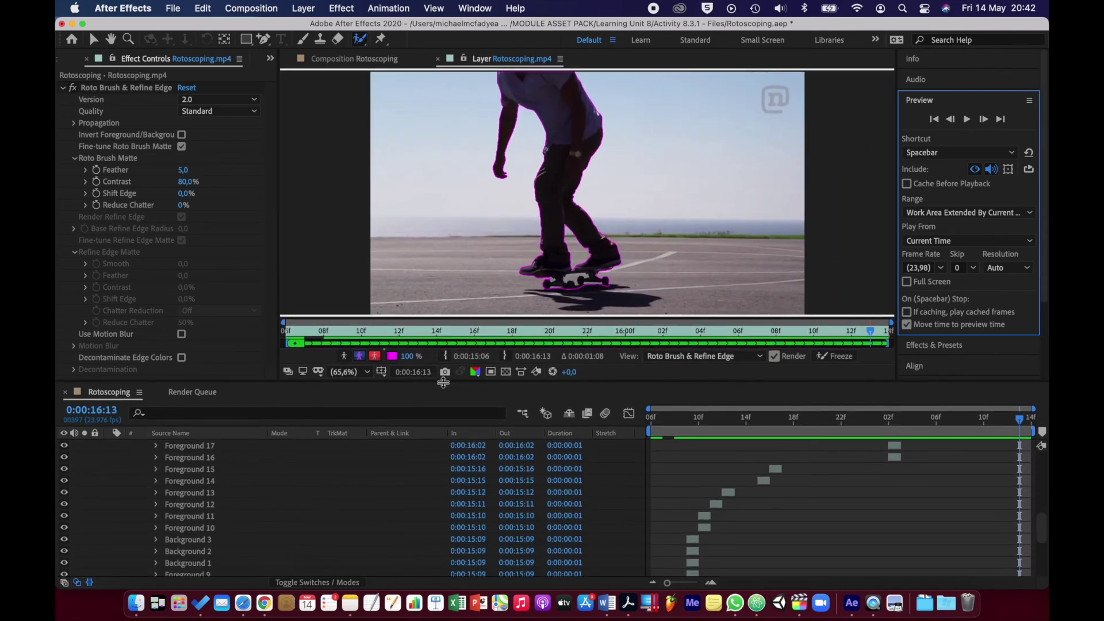
{"action": "scroll", "coordinate": [191, 530], "scroll_direction": "up", "scroll_amount": 10}
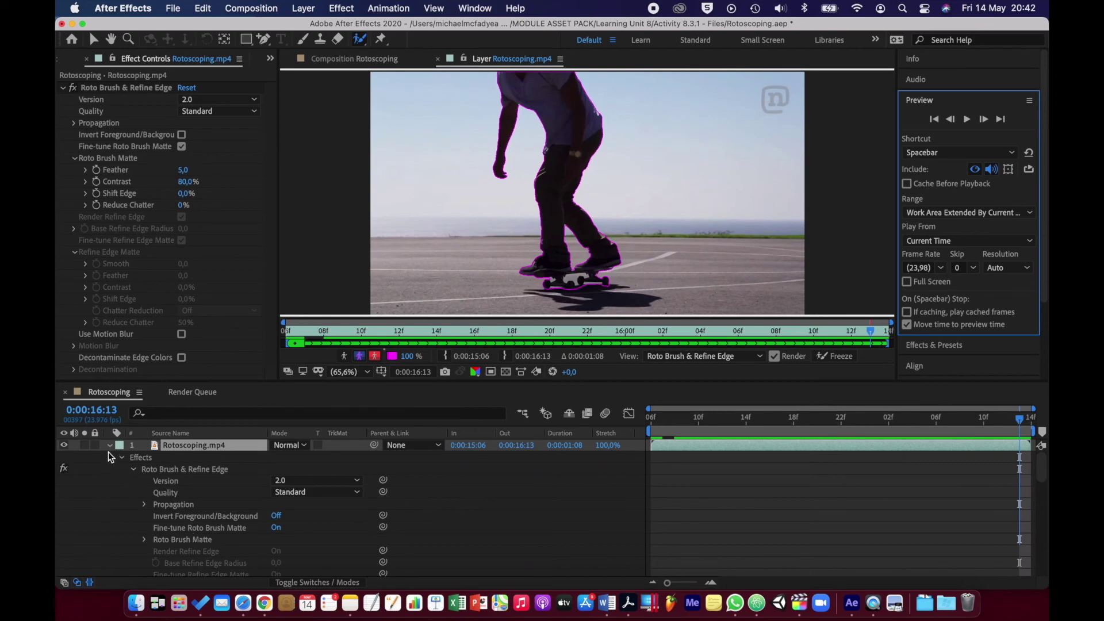
{"action": "left_click", "coordinate": [109, 446]}
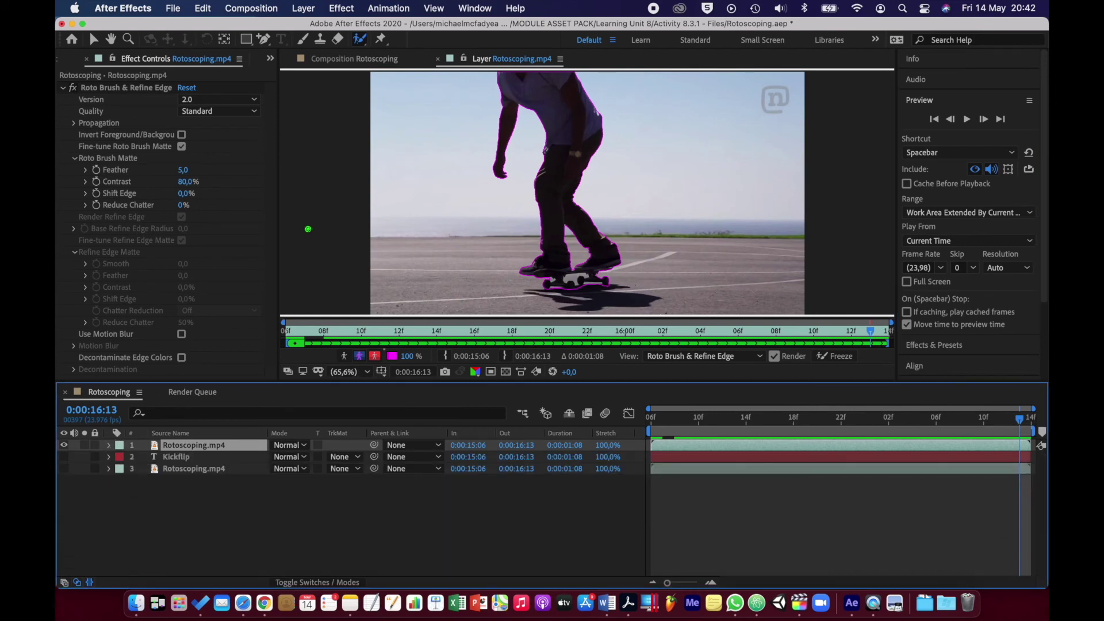
Step: In the Rotoscoping composition, show the Kickflip and bottom Rotoscoping.mp4 layers and preview the result from 0:00:15:06
{"action": "left_click", "coordinate": [340, 59]}
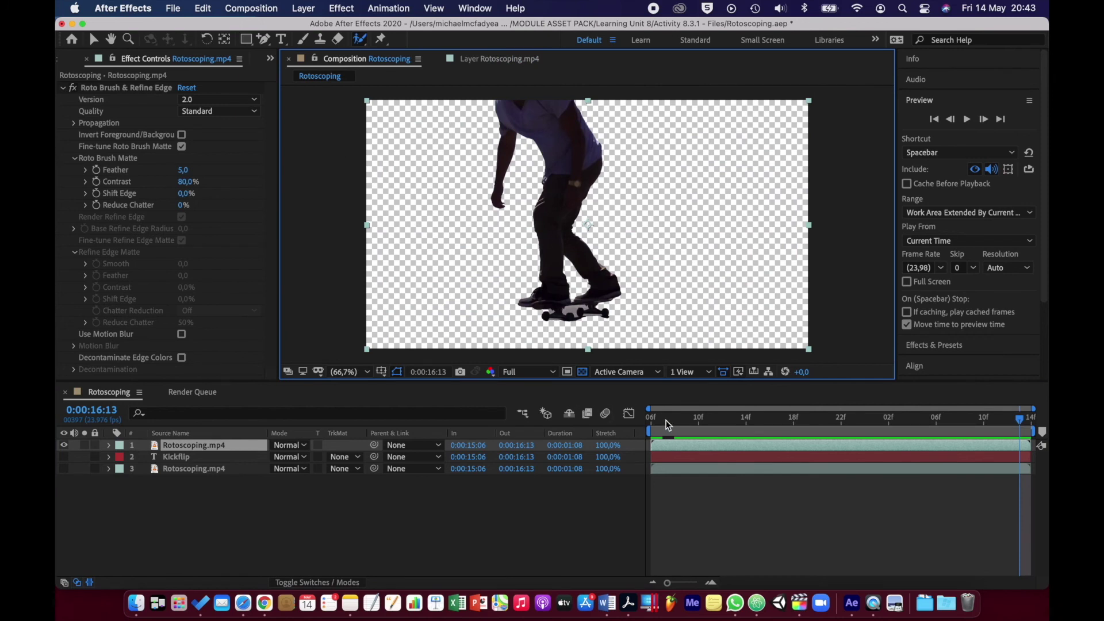
{"action": "mouse_move", "coordinate": [664, 419]}
{"action": "left_mouse_down"}
{"action": "mouse_move", "coordinate": [649, 419]}
{"action": "mouse_move", "coordinate": [982, 419]}
{"action": "mouse_move", "coordinate": [650, 424]}
{"action": "mouse_move", "coordinate": [944, 424]}
{"action": "mouse_move", "coordinate": [739, 437]}
{"action": "mouse_move", "coordinate": [653, 424]}
{"action": "mouse_move", "coordinate": [862, 419]}
{"action": "mouse_move", "coordinate": [649, 420]}
{"action": "left_mouse_up"}
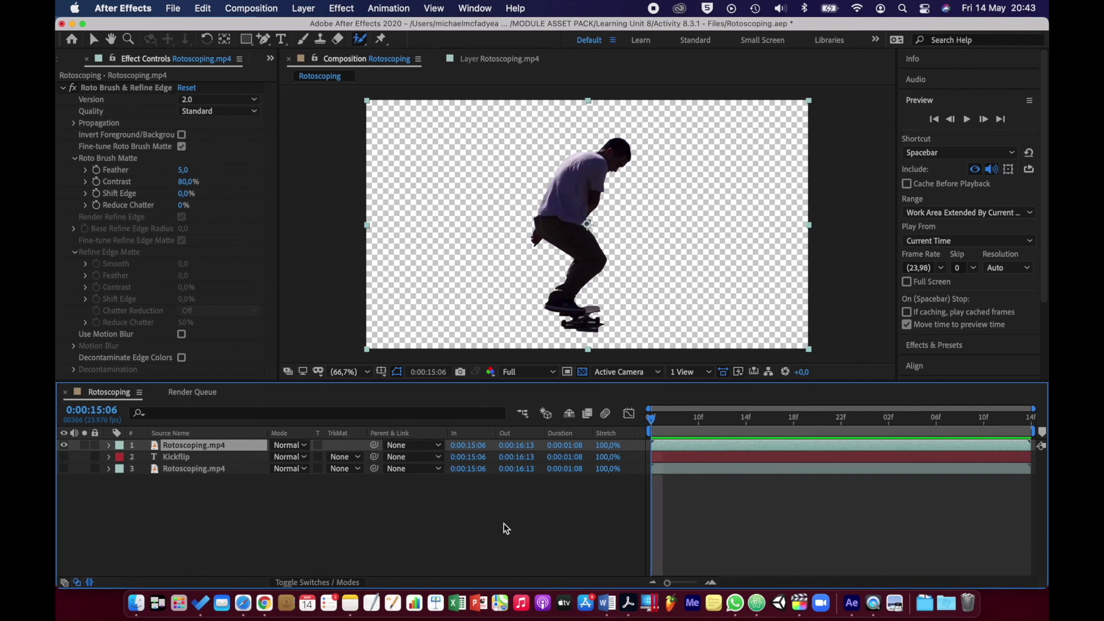
{"action": "left_click", "coordinate": [63, 457]}
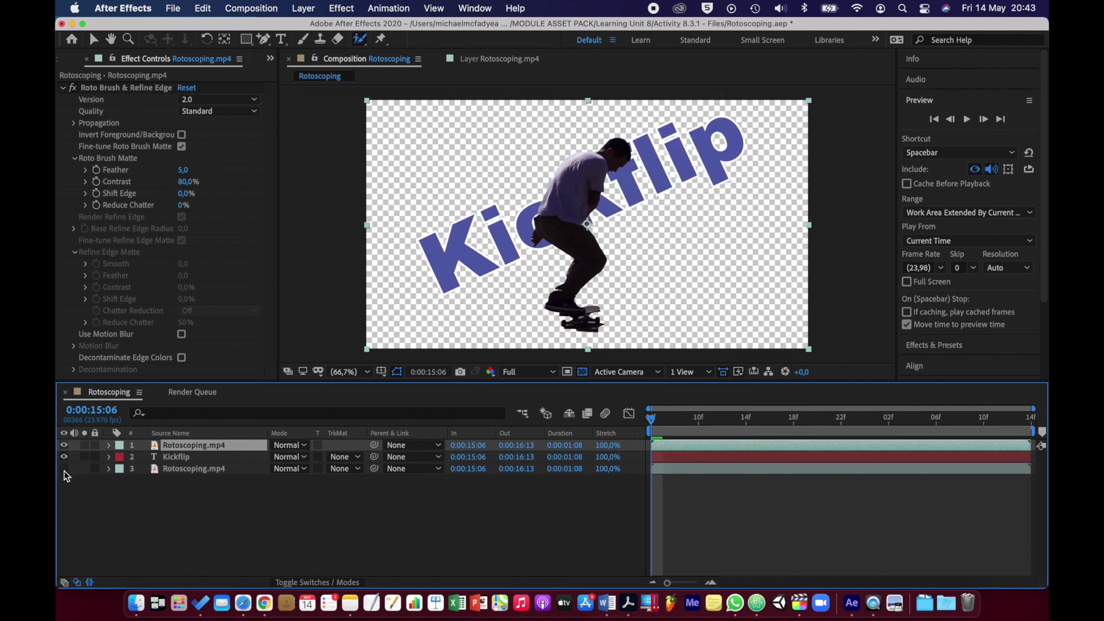
{"action": "left_click", "coordinate": [64, 468]}
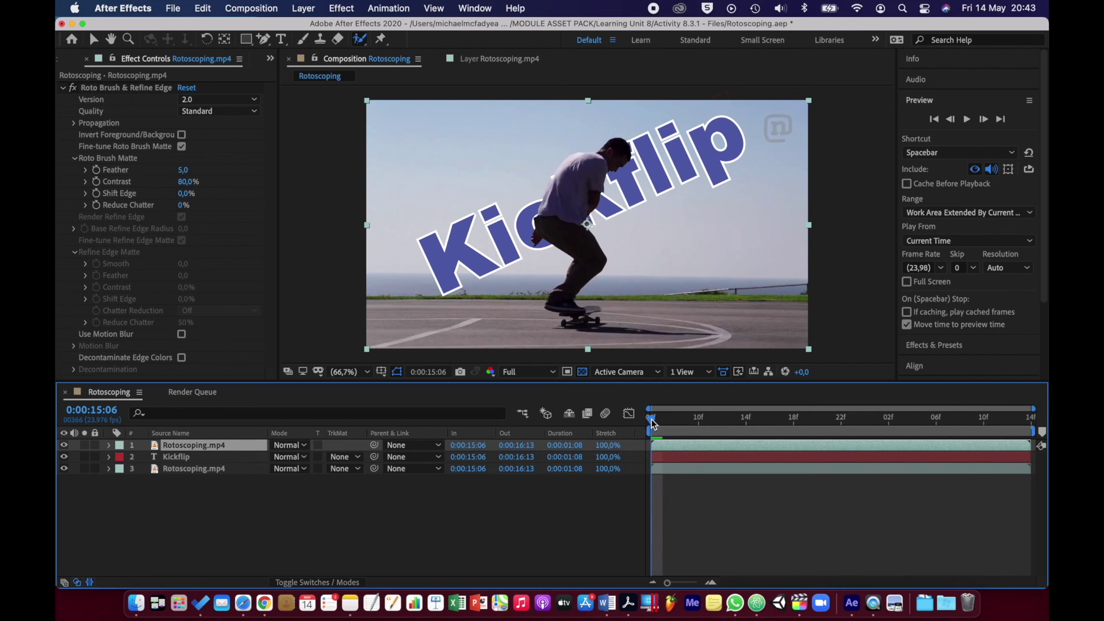
{"action": "key", "text": "space"}
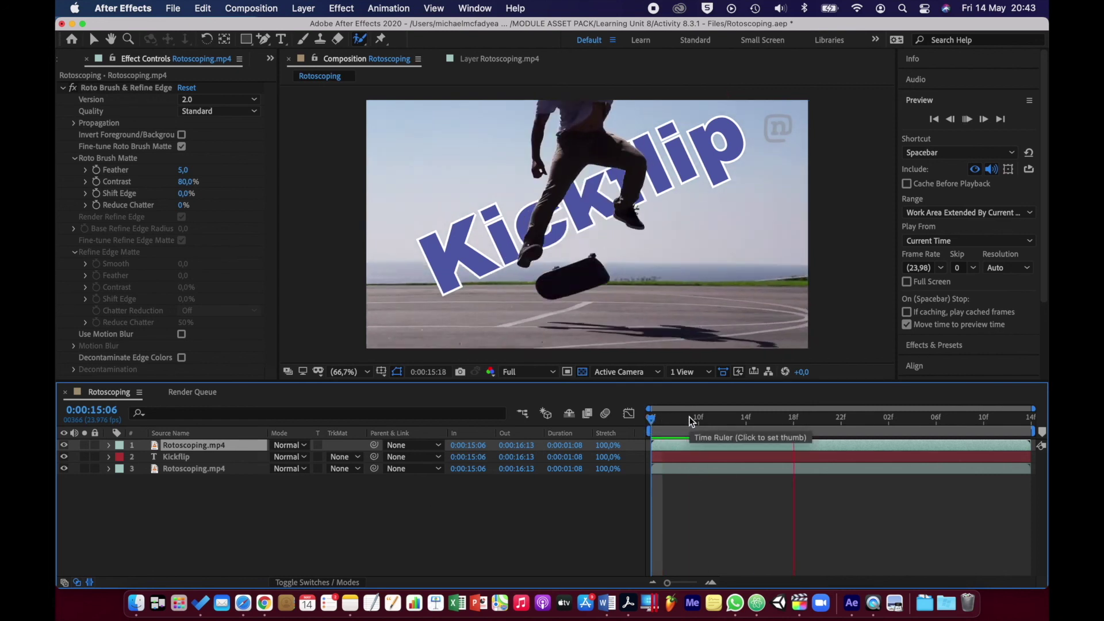